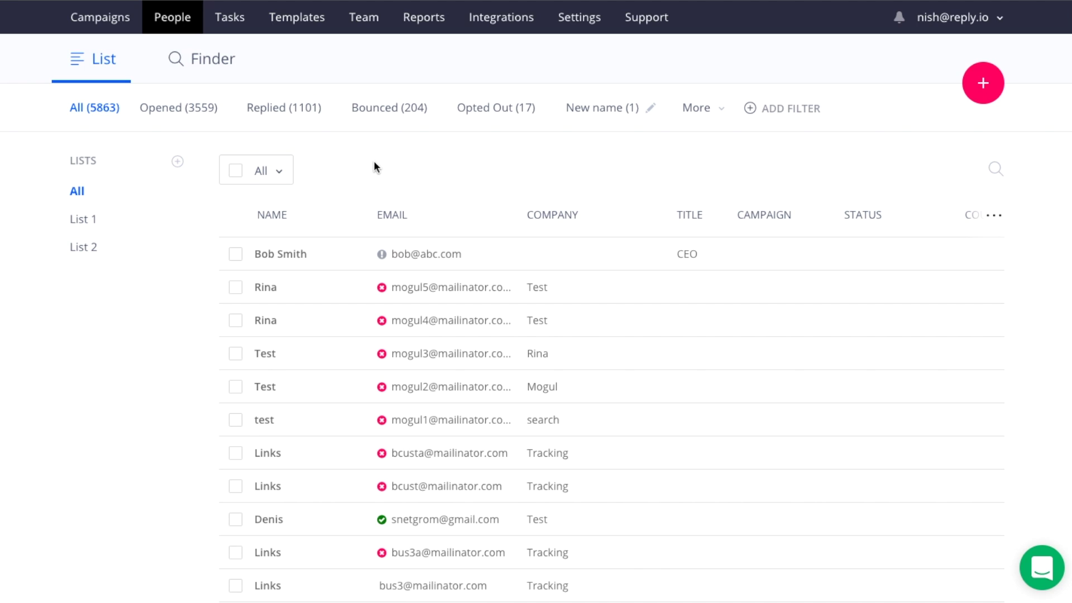
Create and save the CEOsManufacturing contact list, then bring up the add-contacts choices
click(178, 161)
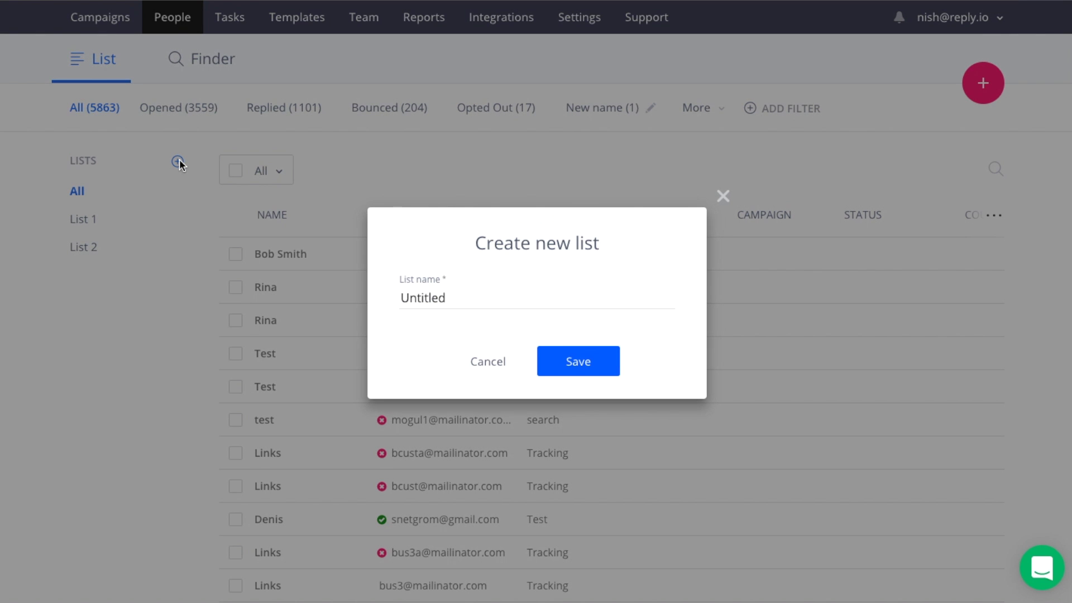
double_click(419, 297)
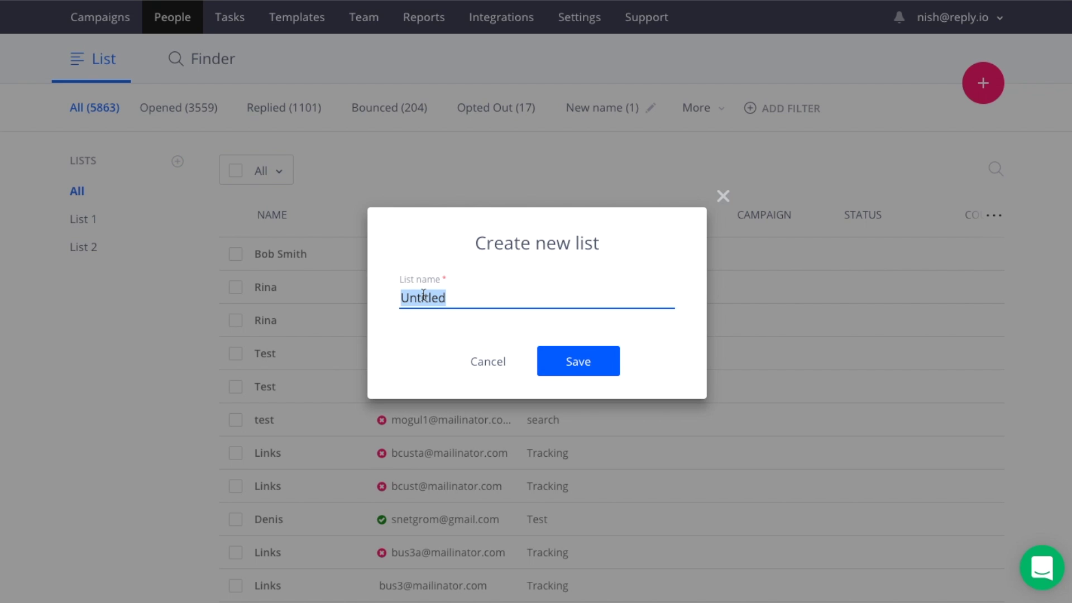
text(CEO)
text(sManufacturi)
text(ng)
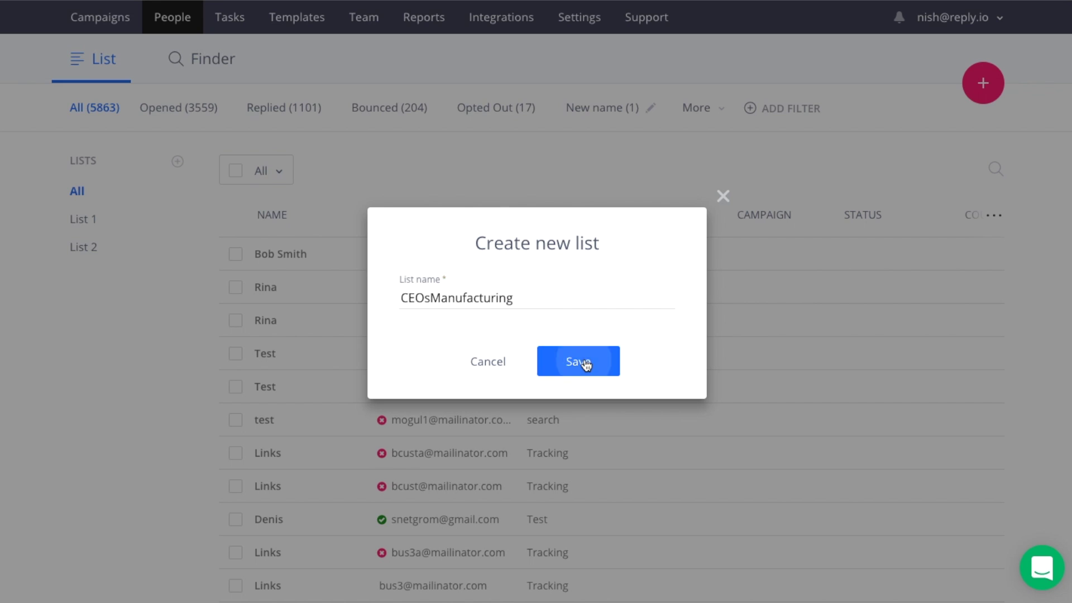
click(584, 358)
mouse_move(587, 352)
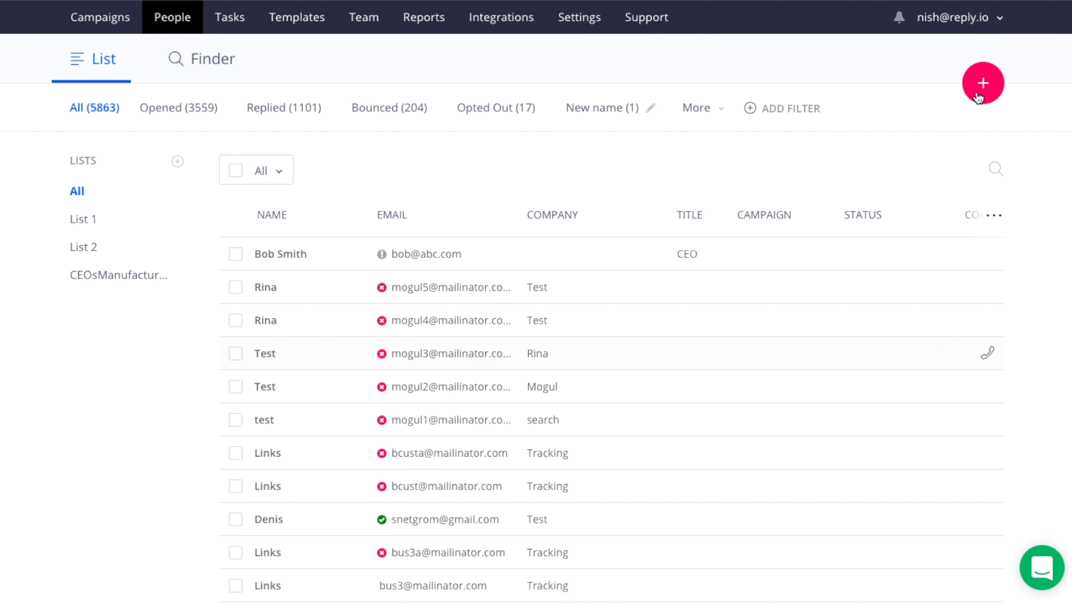
click(980, 86)
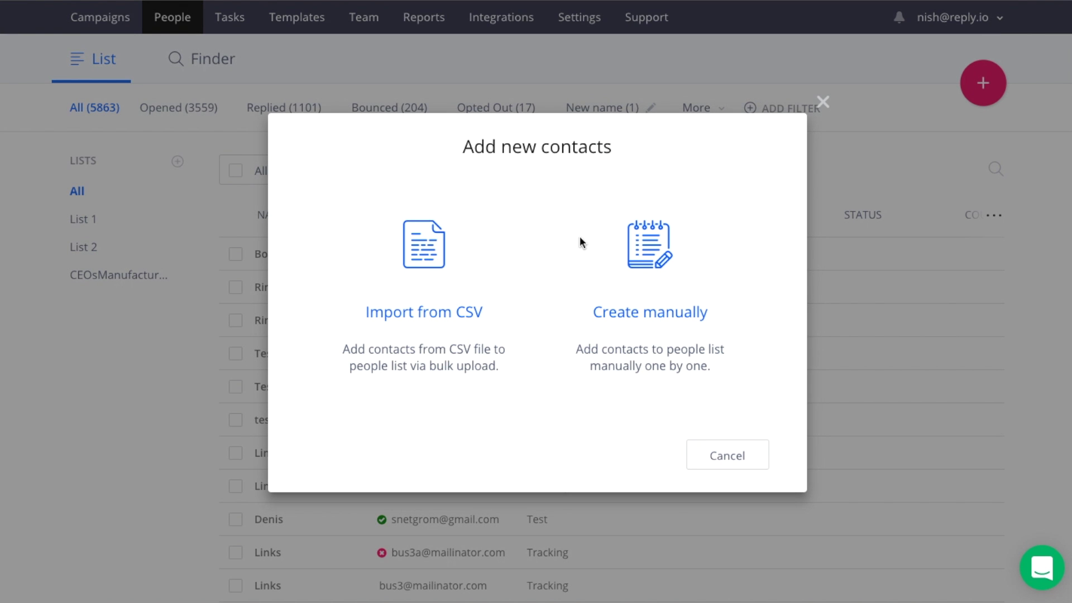
Upload a contacts CSV and accept its First Name, Last Name, Email, Title, Industry mapping
click(433, 254)
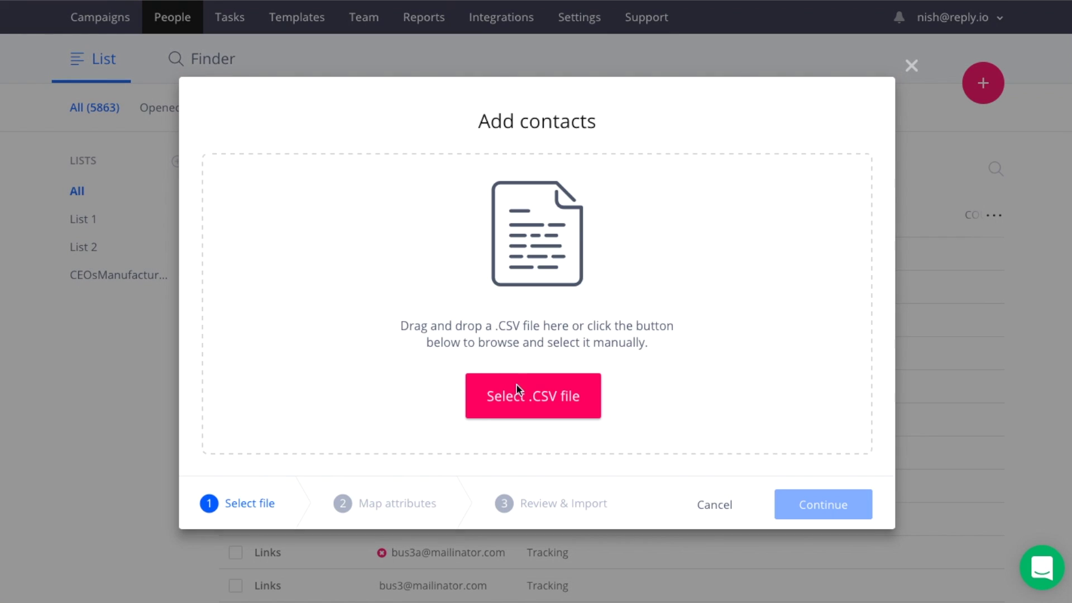
click(533, 395)
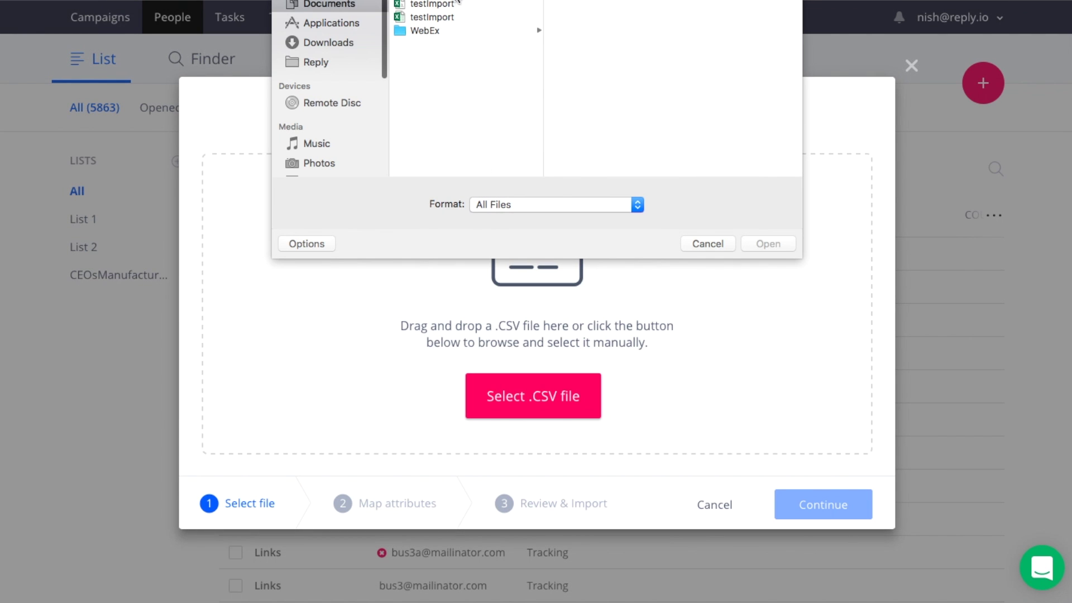
click(662, 16)
click(767, 243)
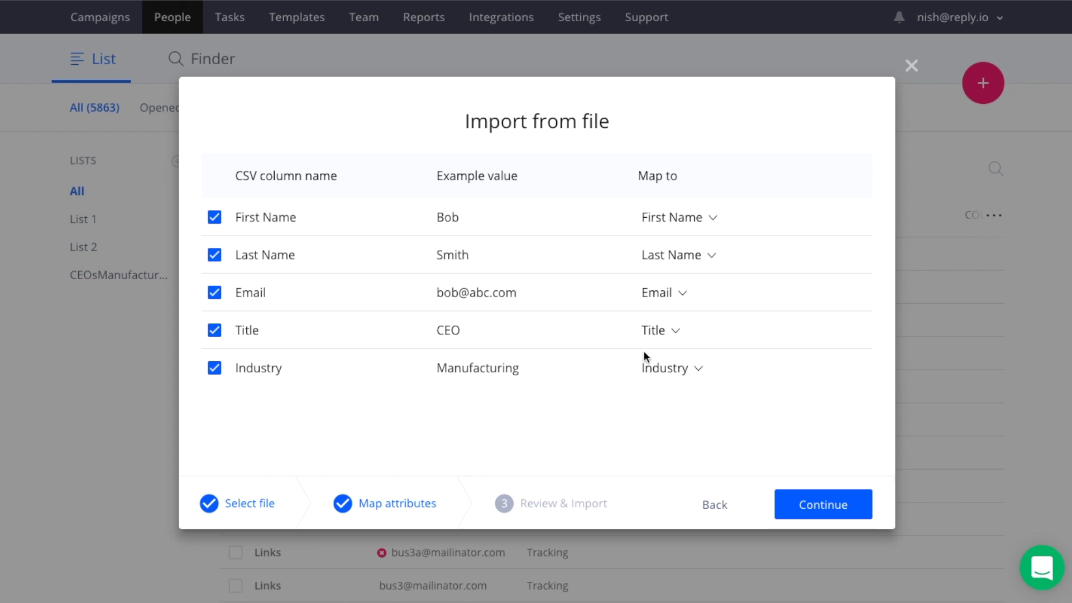
click(798, 505)
Import the CSV contacts into CEOsManufacturing, close the results, and view that list
click(555, 322)
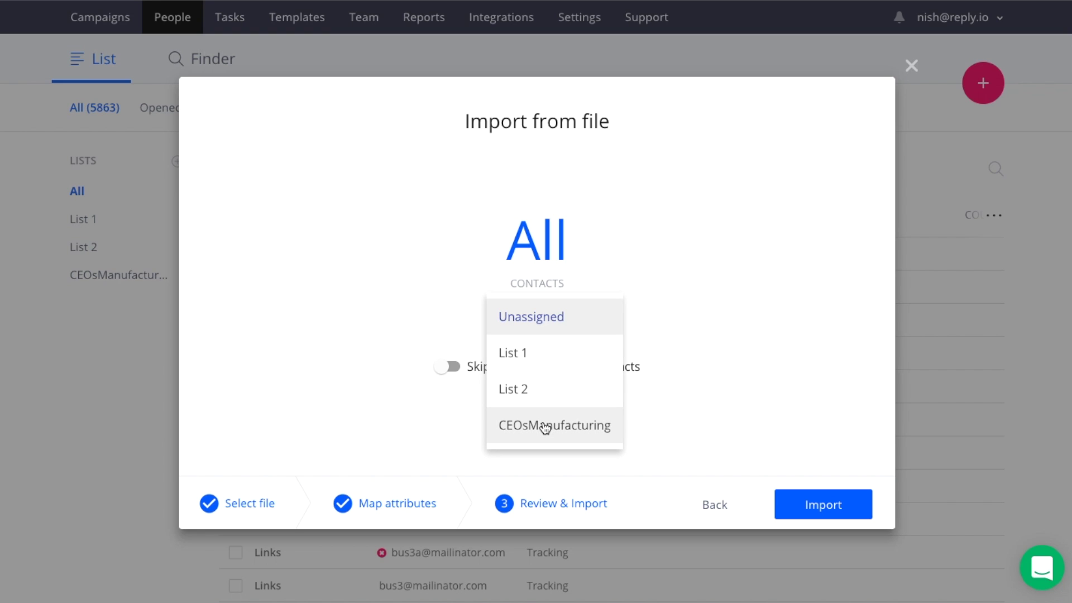
click(545, 425)
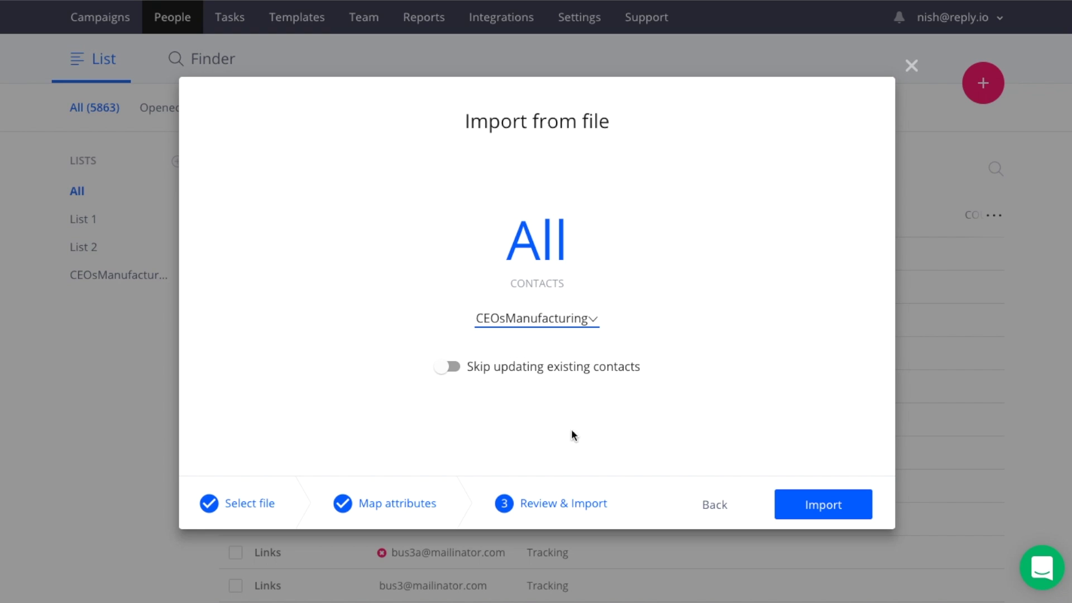
click(818, 505)
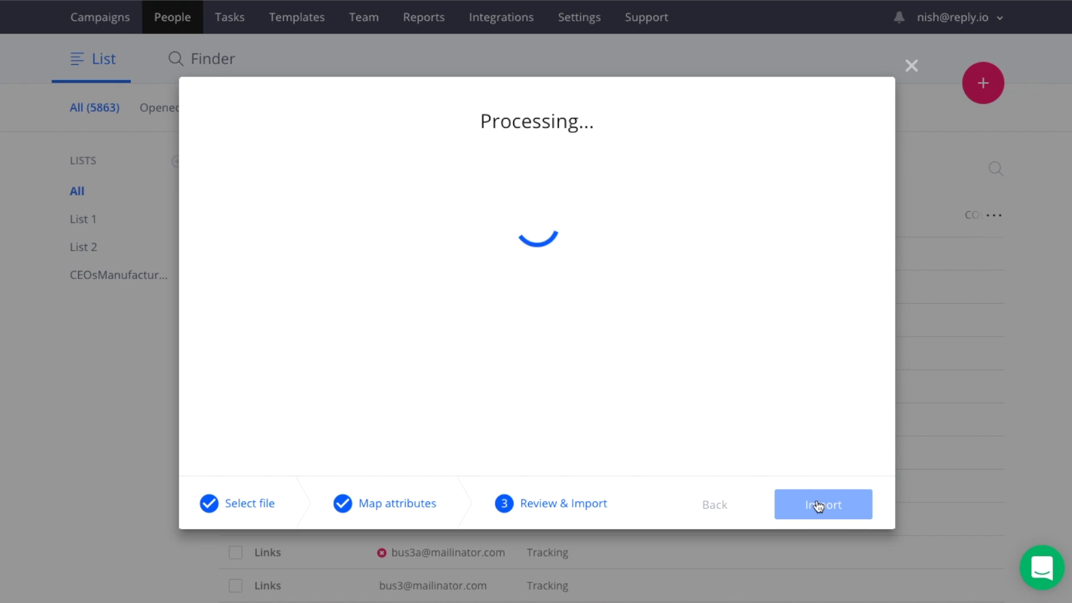
click(818, 505)
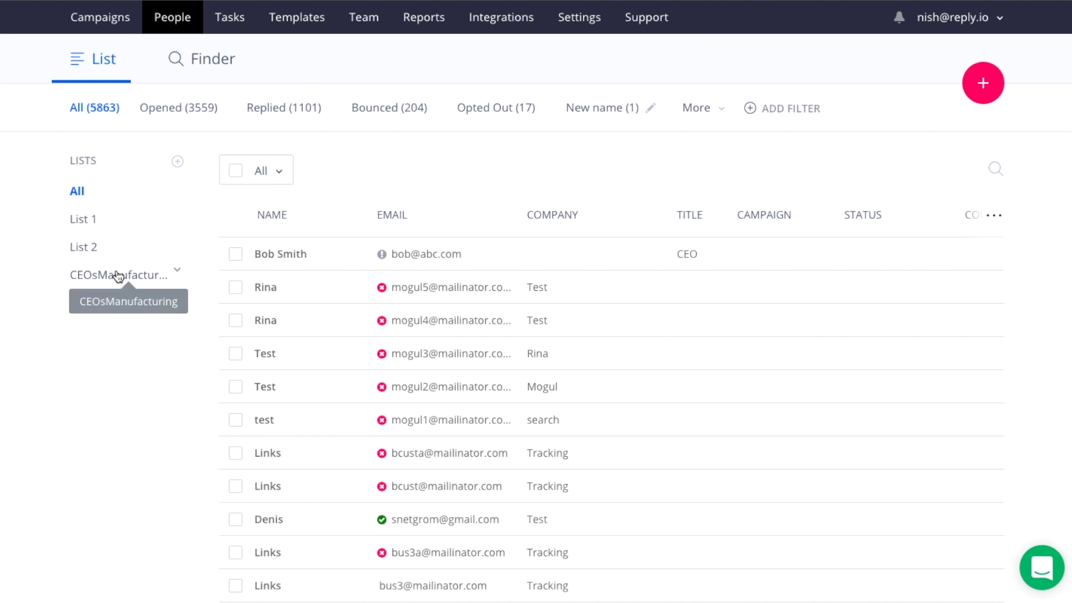
click(119, 275)
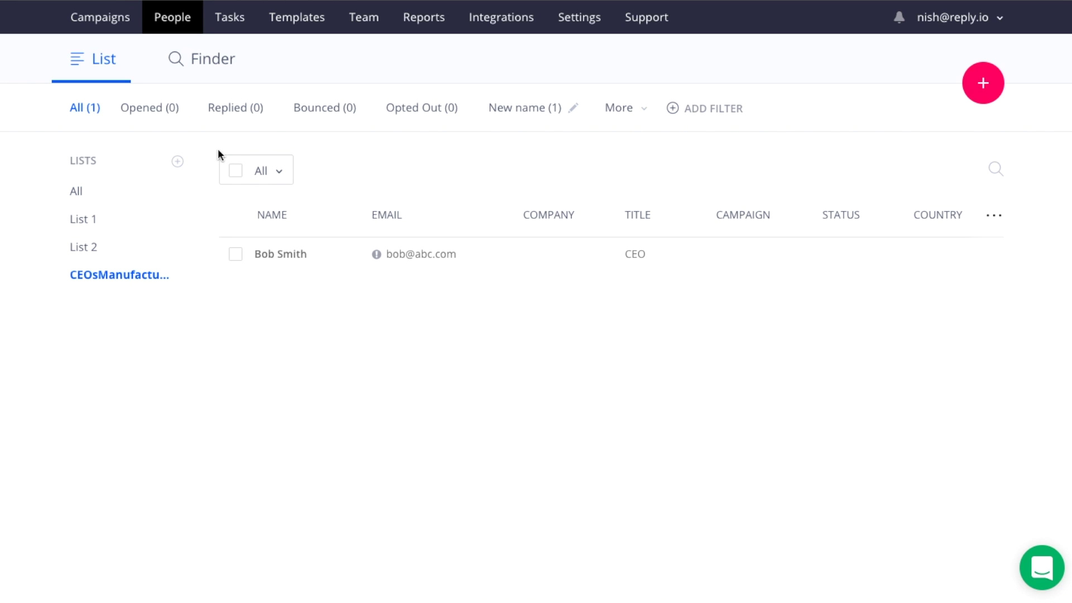
Select all contacts, check campaign options without moving anyone, then list all 5863 contacts
click(235, 171)
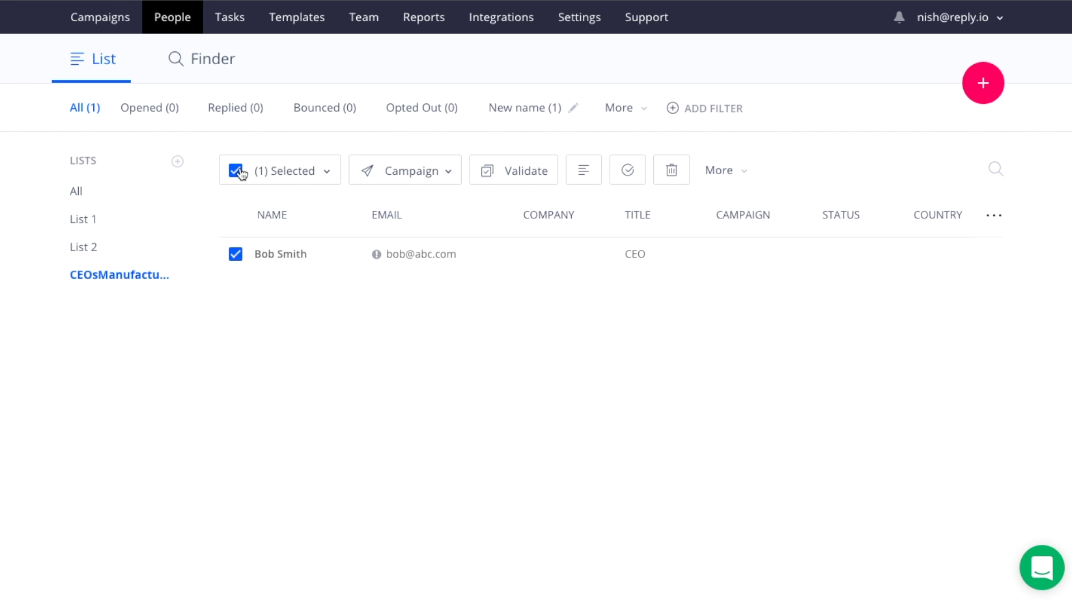
click(305, 175)
click(294, 201)
click(410, 171)
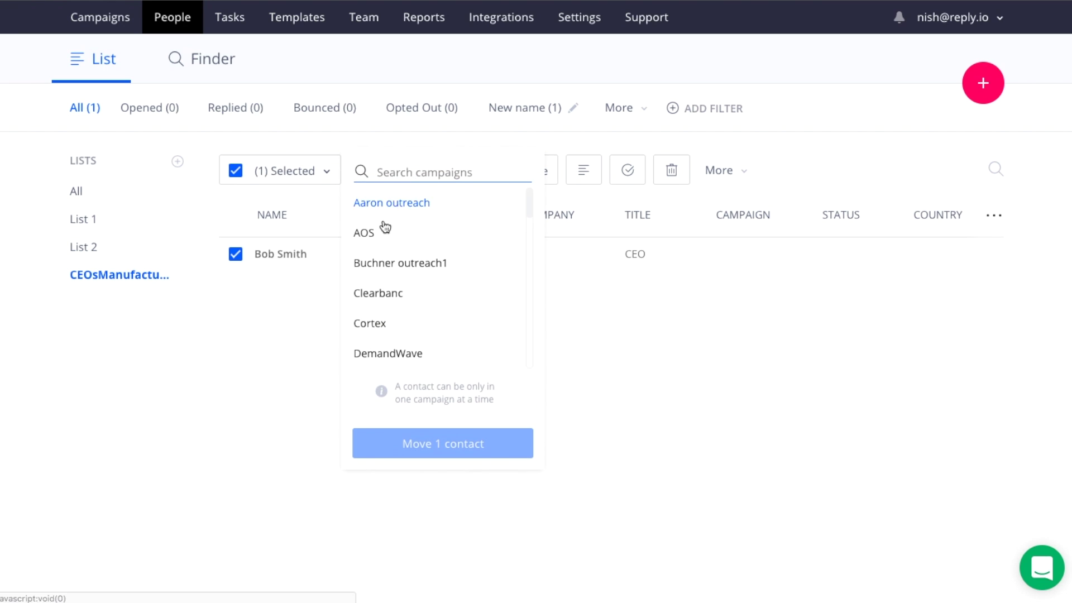
click(255, 339)
click(236, 171)
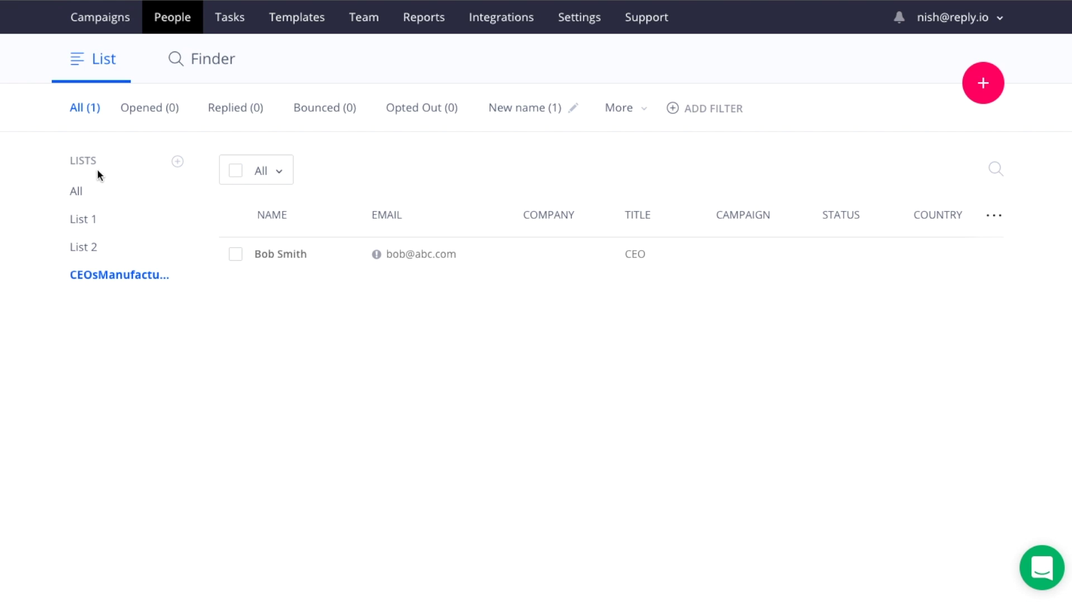
click(77, 192)
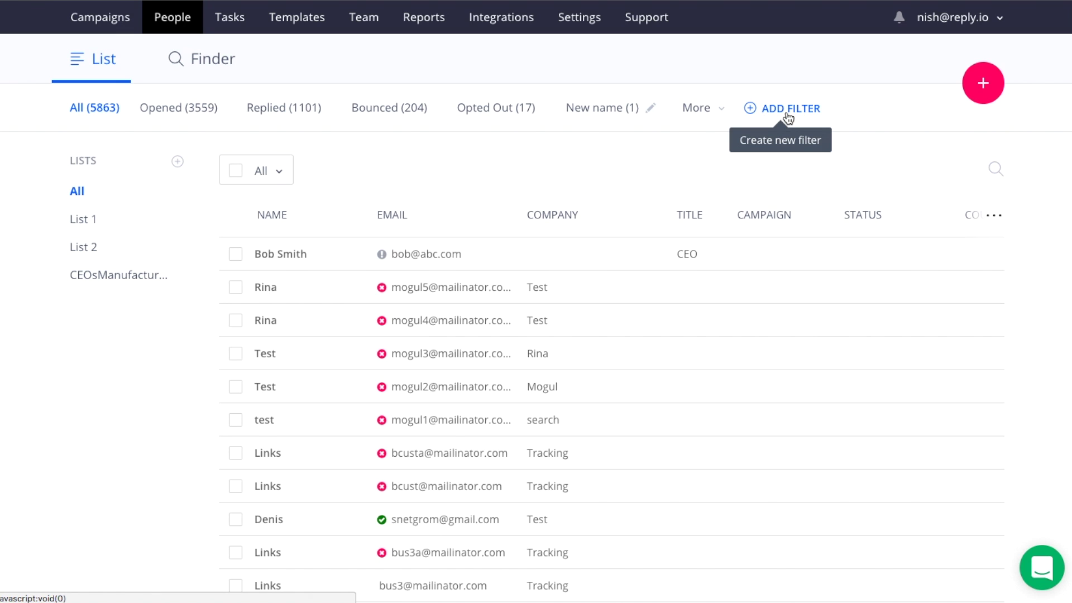
click(788, 112)
click(427, 313)
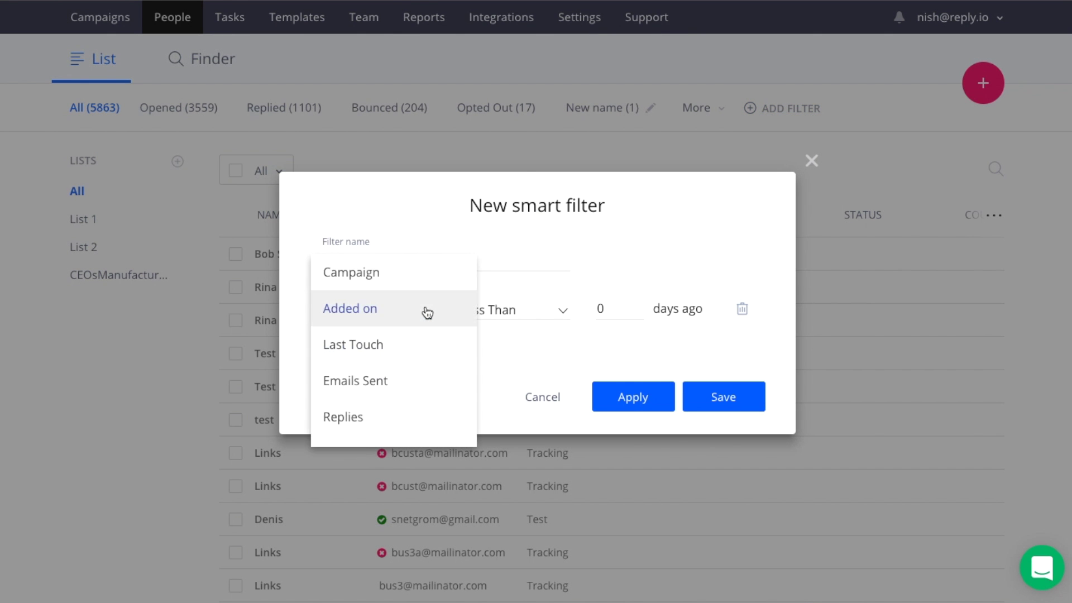
scroll(427, 313, down, 2)
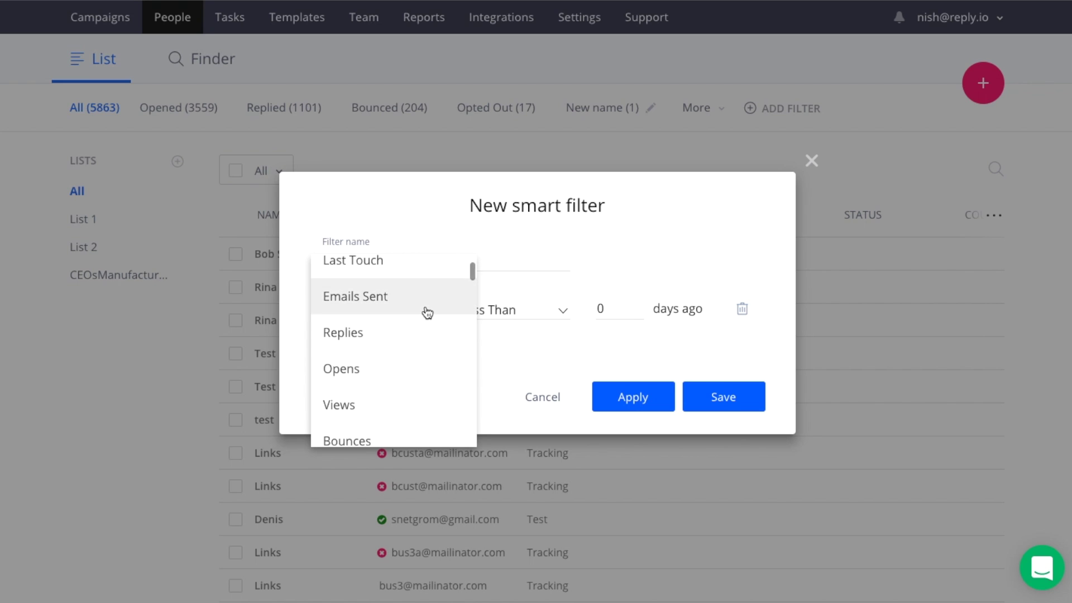
scroll(427, 313, down, 2)
scroll(427, 313, down, 2)
scroll(427, 313, down, 2)
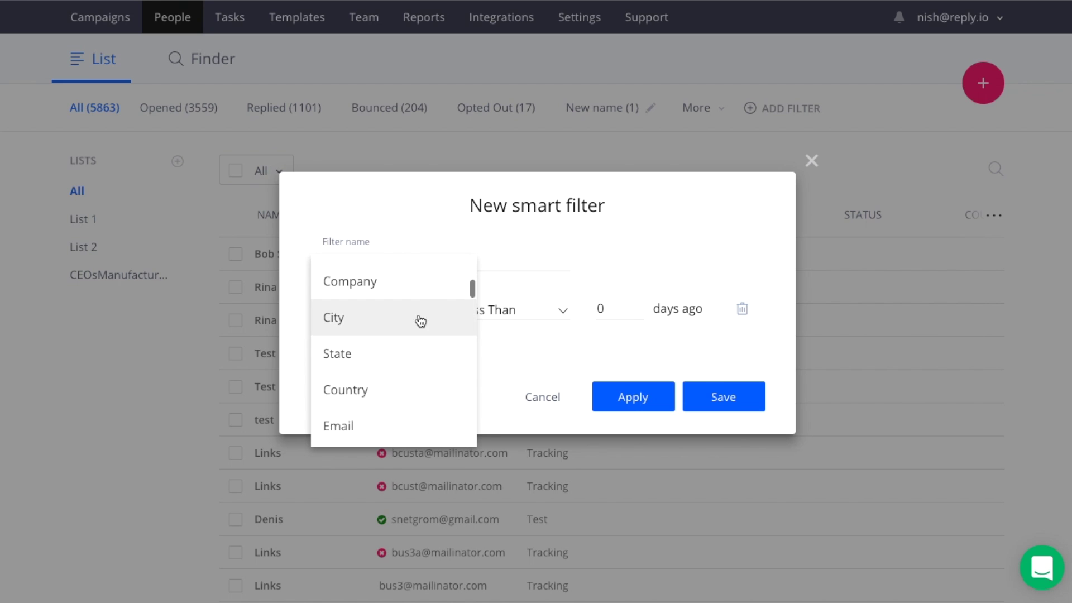
scroll(413, 331, down, 2)
scroll(413, 331, down, 1)
scroll(413, 332, down, 2)
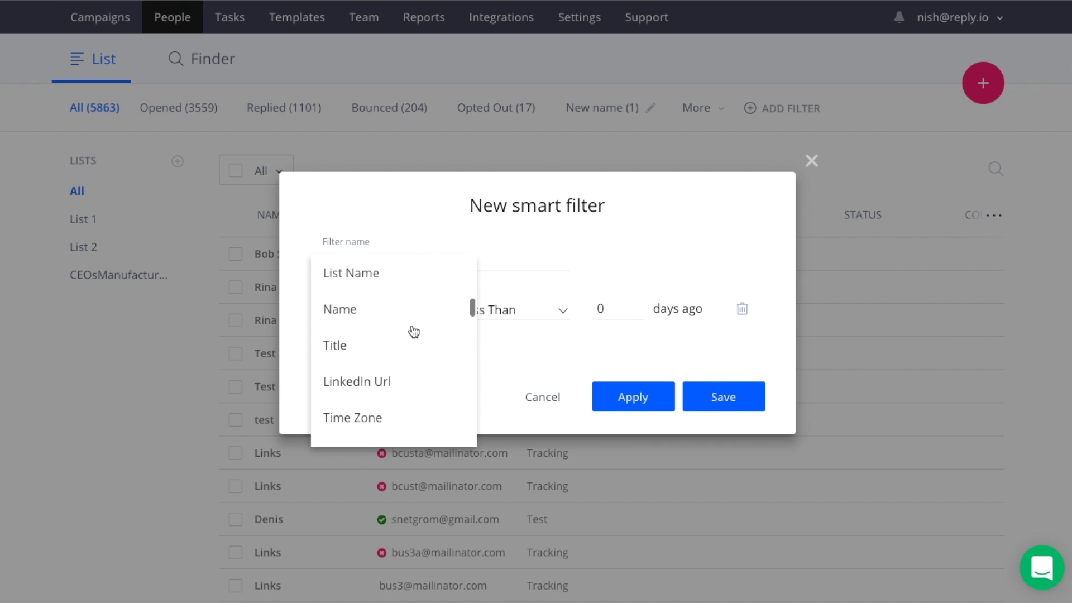
scroll(410, 336, down, 1)
scroll(410, 336, down, 1)
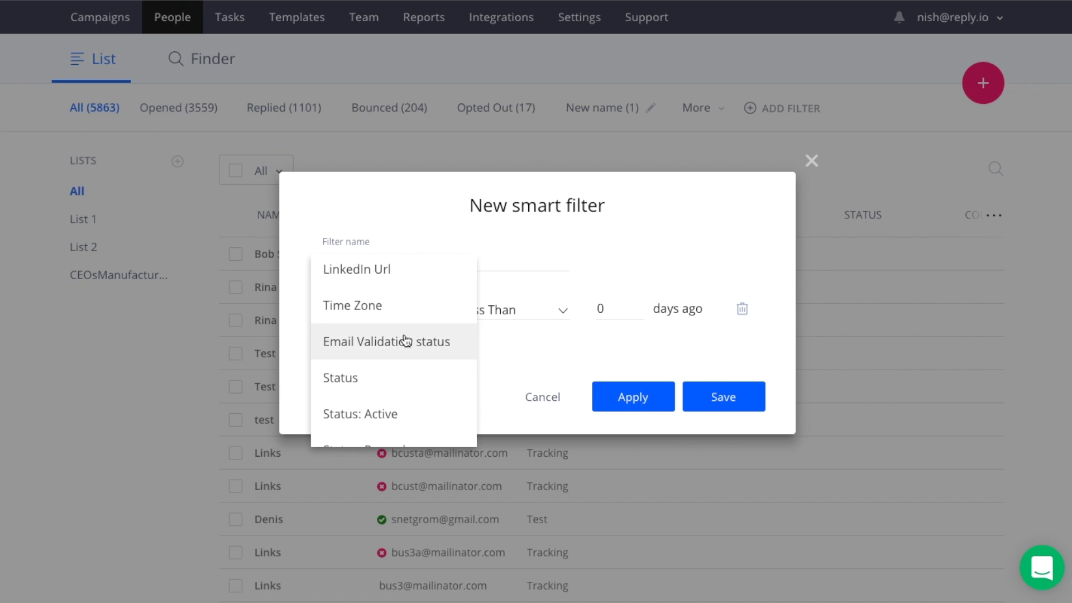
scroll(408, 339, down, 3)
scroll(407, 339, down, 3)
scroll(408, 339, down, 2)
scroll(407, 339, down, 3)
scroll(408, 338, down, 3)
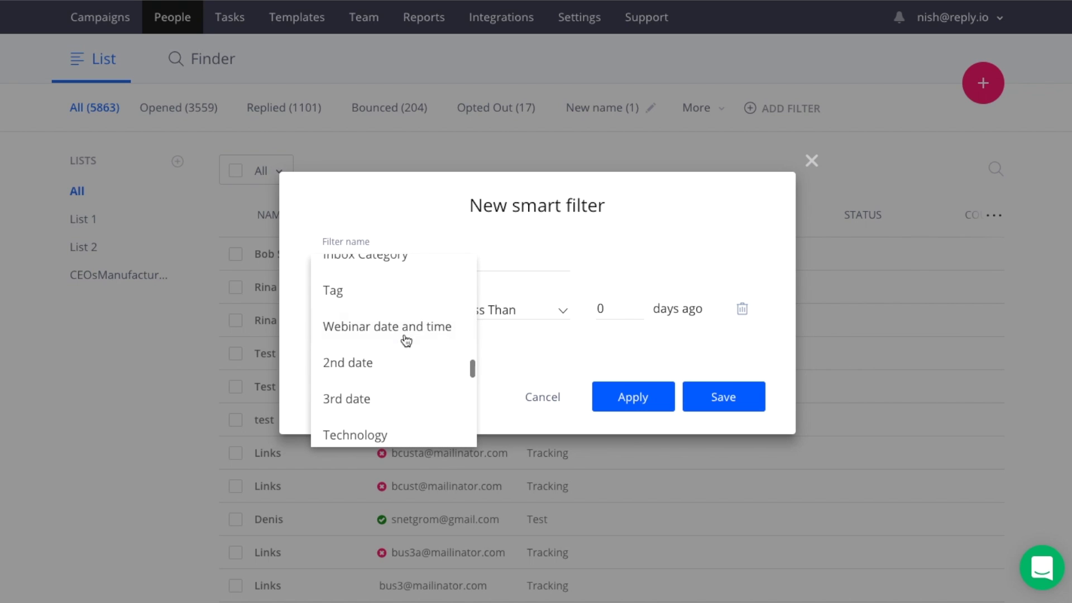
click(390, 434)
click(632, 309)
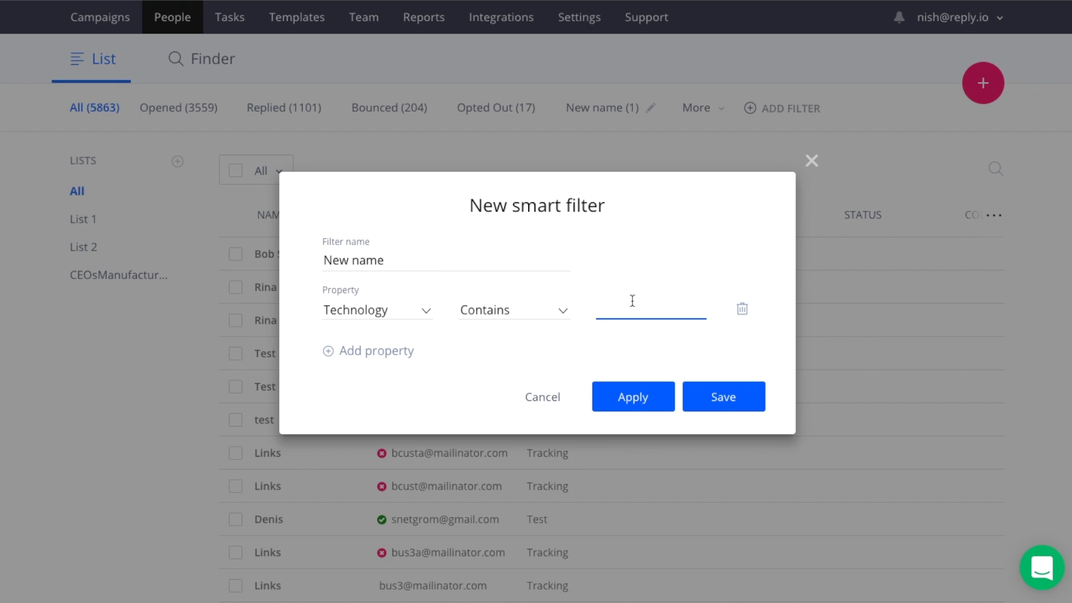
text(magento)
click(633, 397)
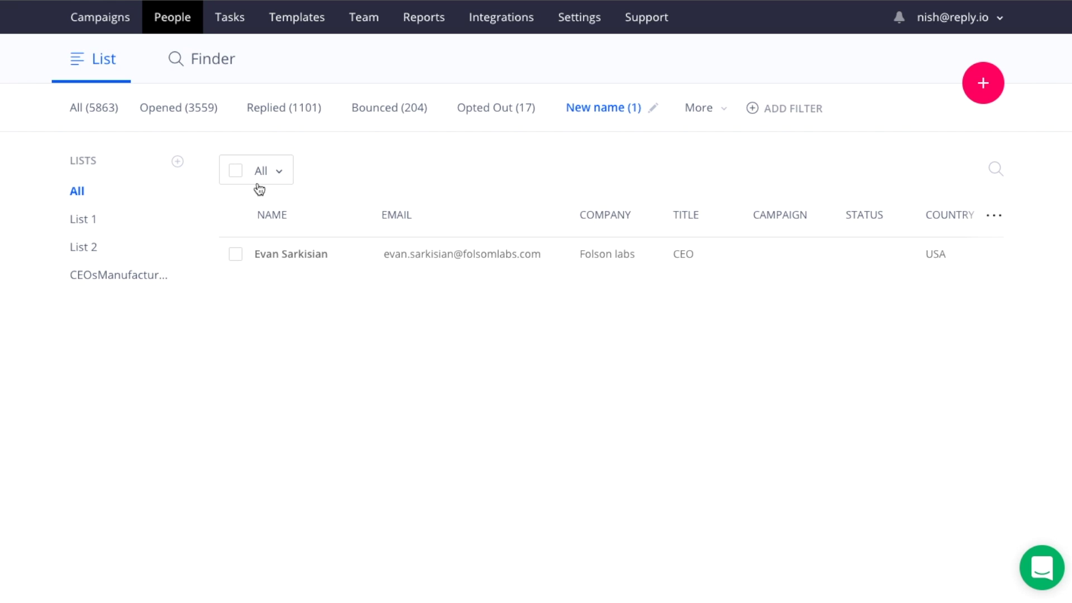
click(235, 170)
Select the filtered contacts, check campaigns without moving anyone, then deselect and list all 5863
click(279, 170)
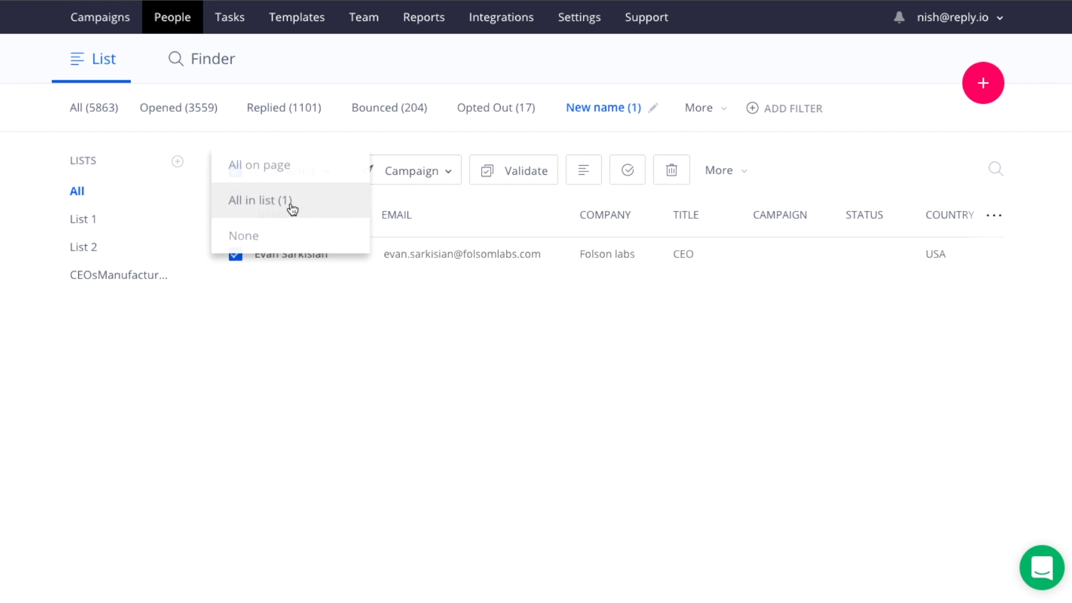
click(260, 199)
click(411, 171)
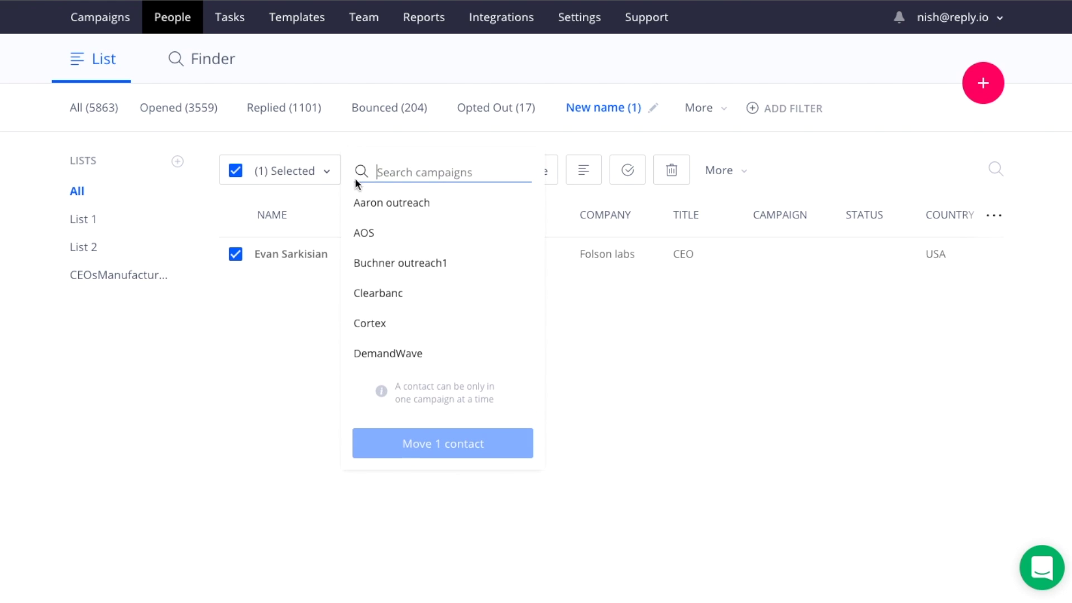
click(254, 335)
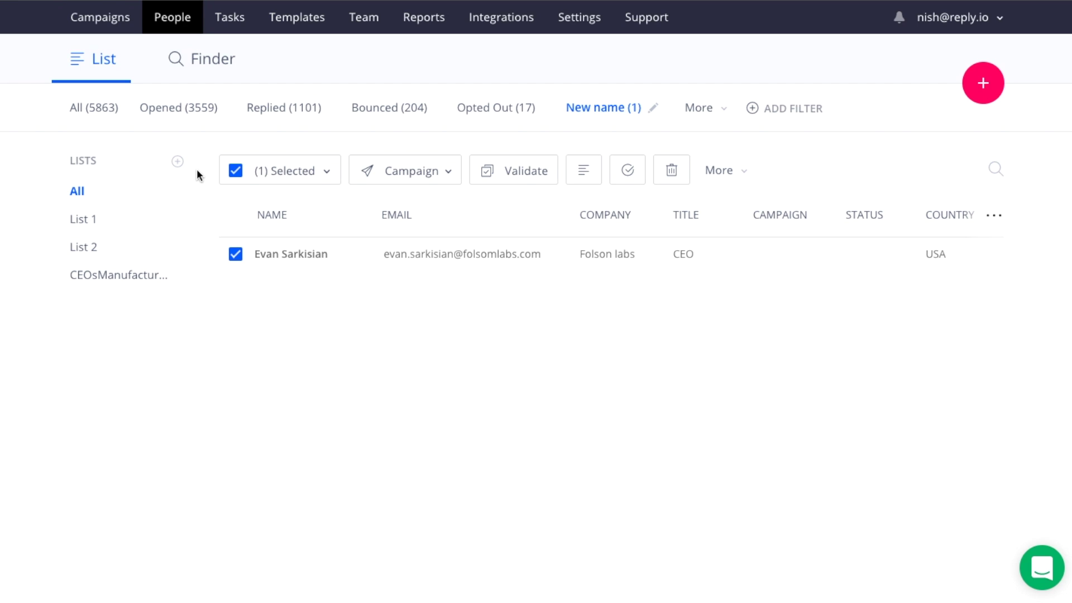
click(235, 170)
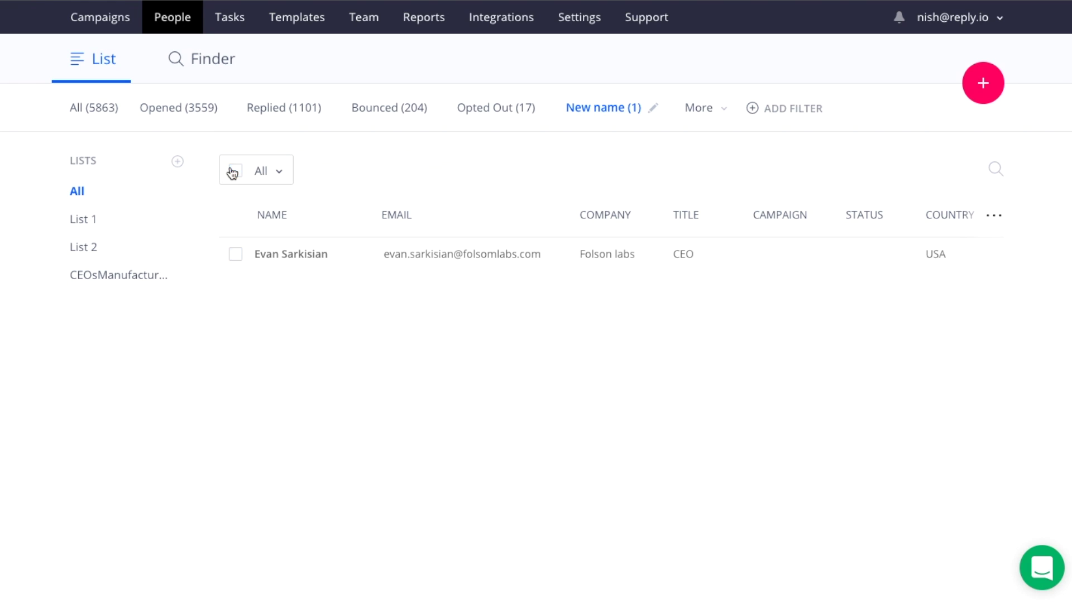
click(77, 191)
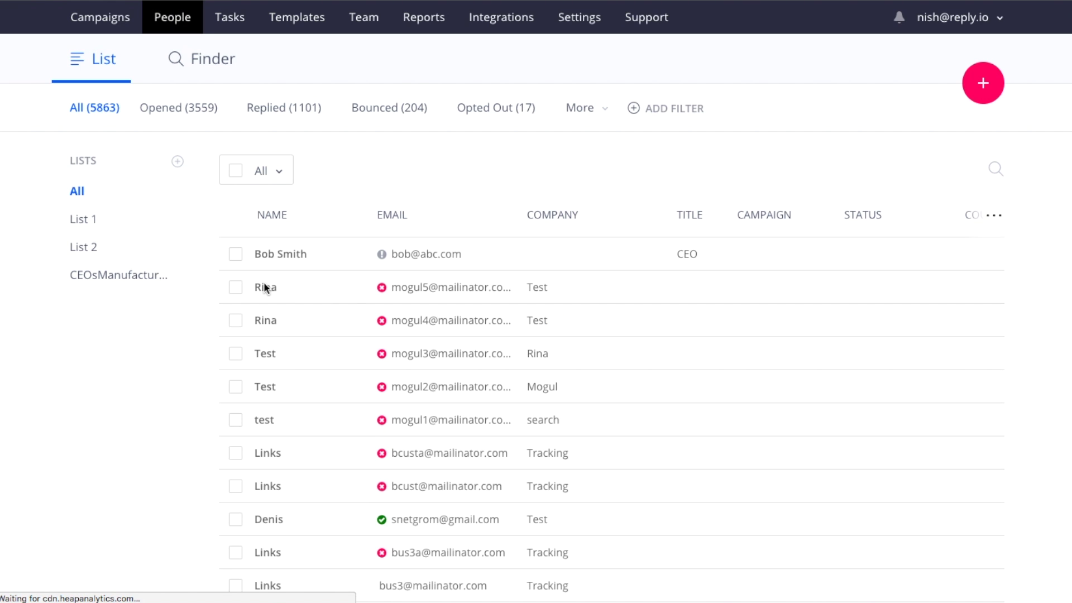
Open Bob Smith's contact record and expand it to show his CSV update activity
click(281, 257)
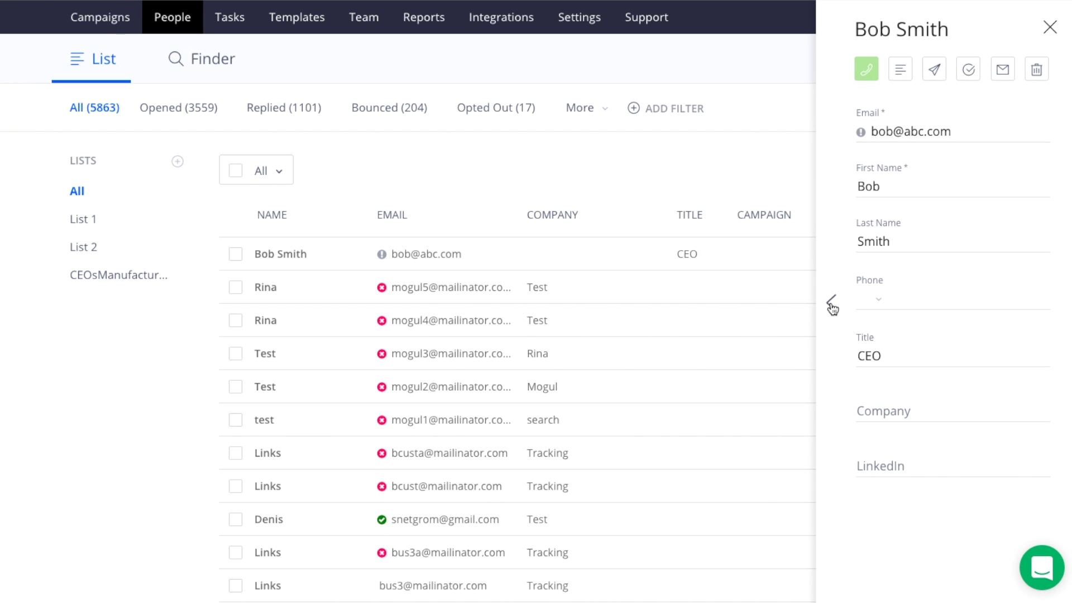
click(831, 304)
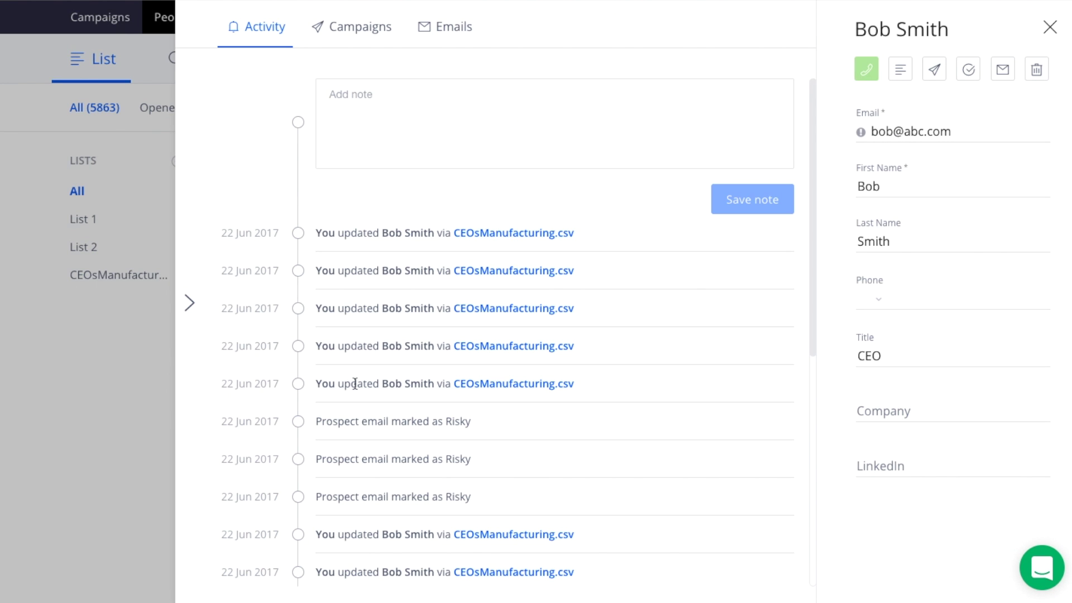